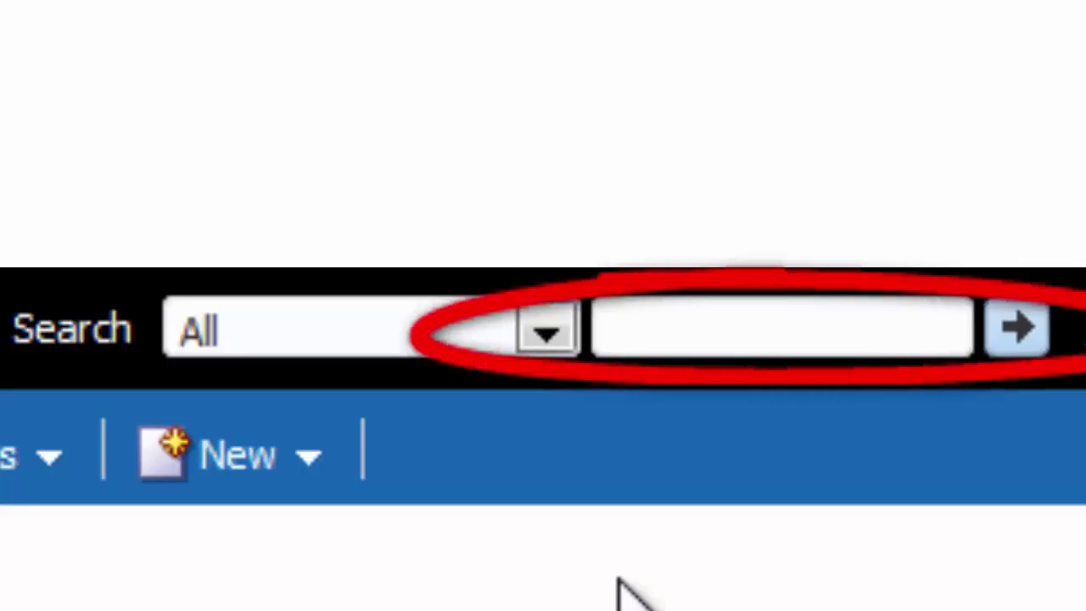
- Search the catalog for 'brand revenue' and open the Brand Revenue analysis for editing
left_click(757, 18)
type("bra")
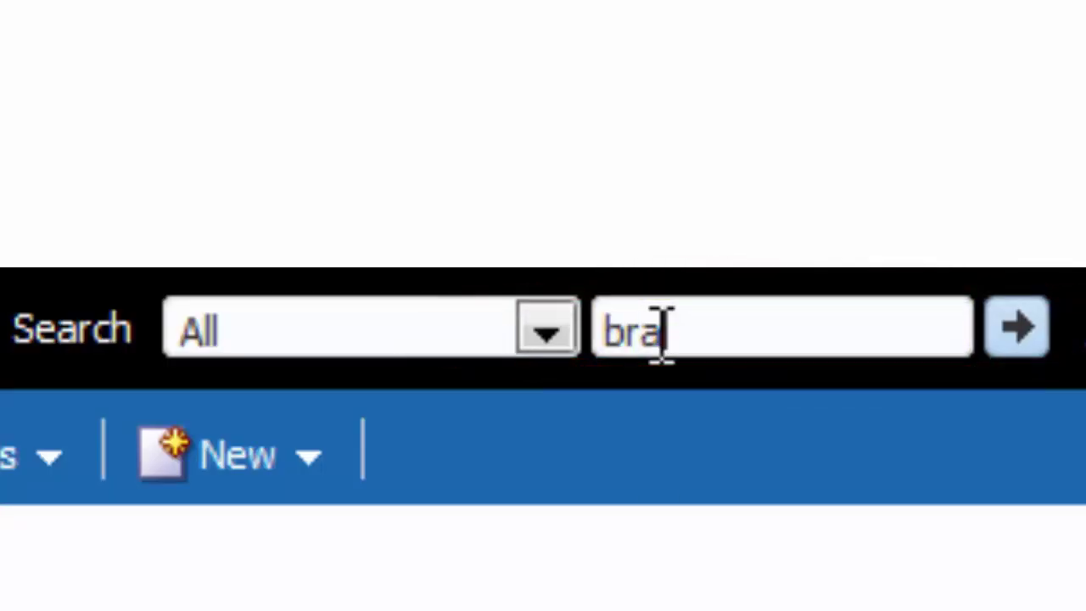
type("nd revenue")
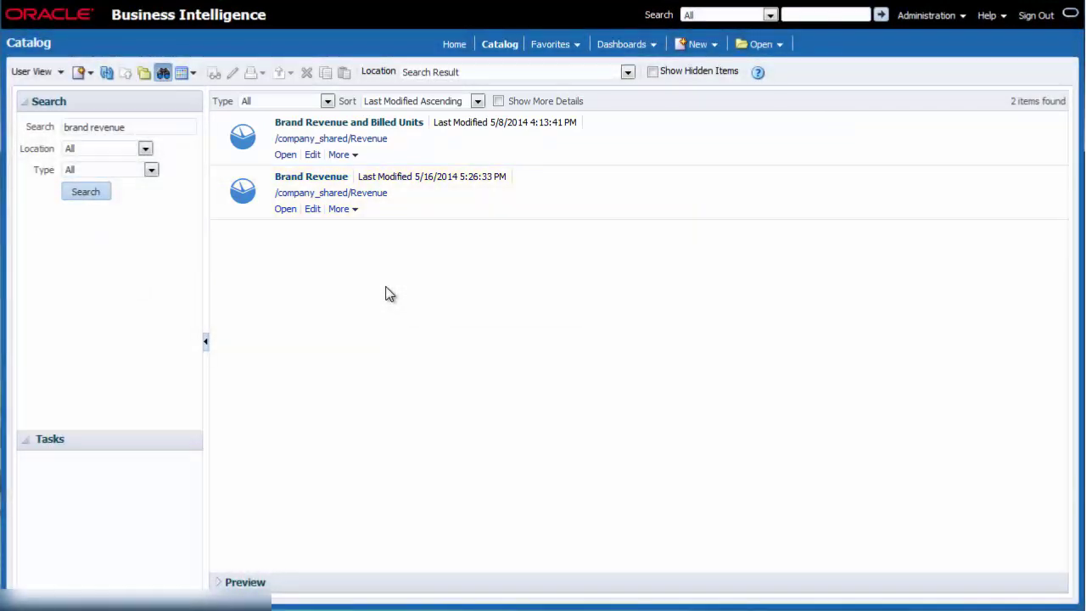
left_click(313, 209)
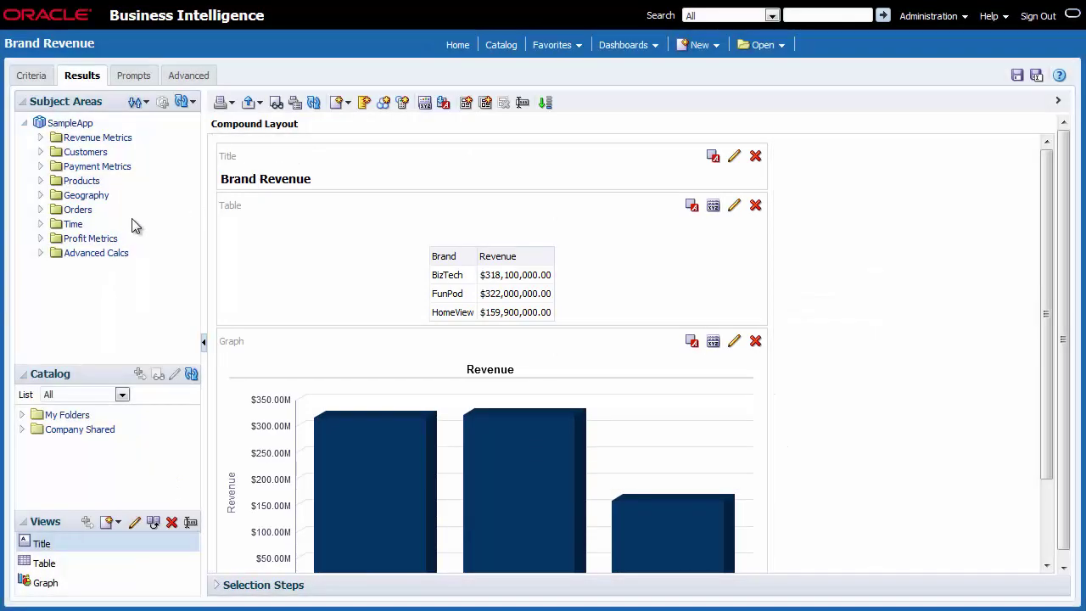
- Add the Time folder's Quarter column to the Brand Revenue table beside Brand
left_click(39, 224)
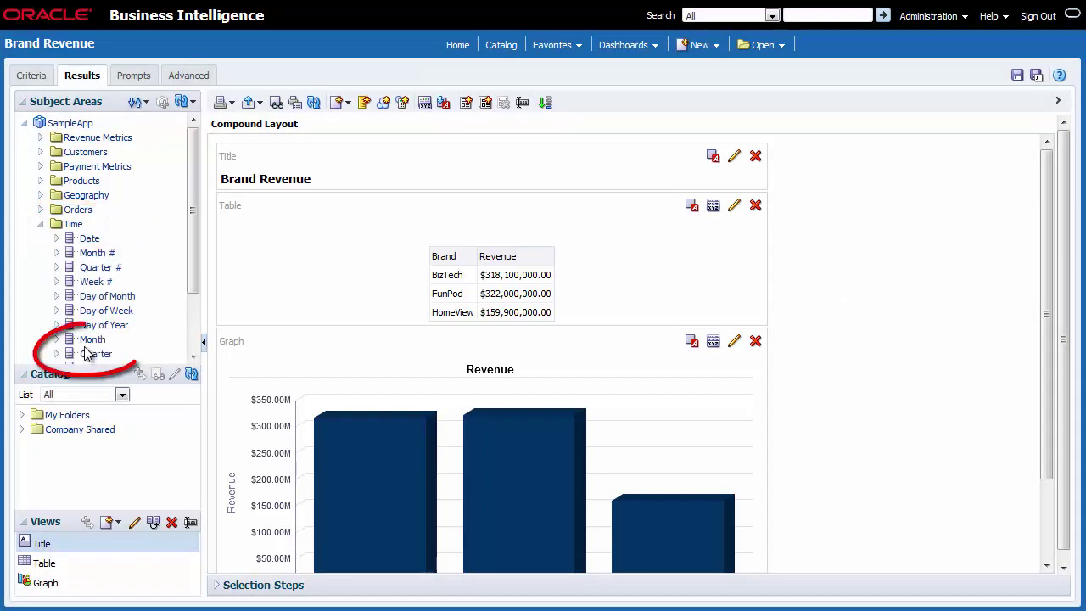
left_click_drag(90, 361, 432, 267)
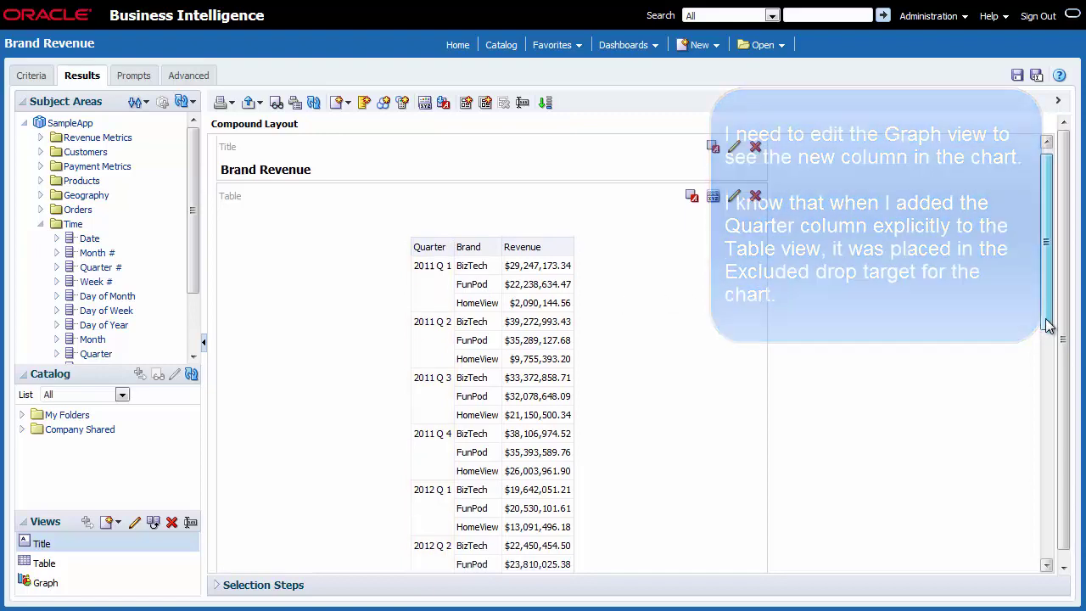
left_click_drag(1048, 321, 1049, 591)
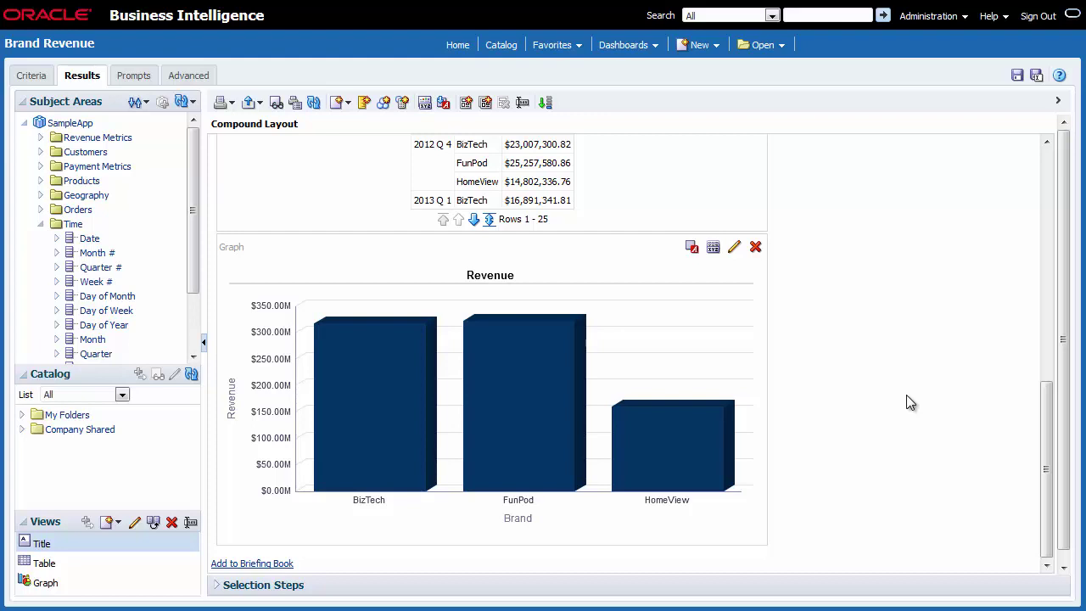
- Edit the Revenue graph view and enlarge its Layout pane to reveal excluded Quarter
left_click(735, 247)
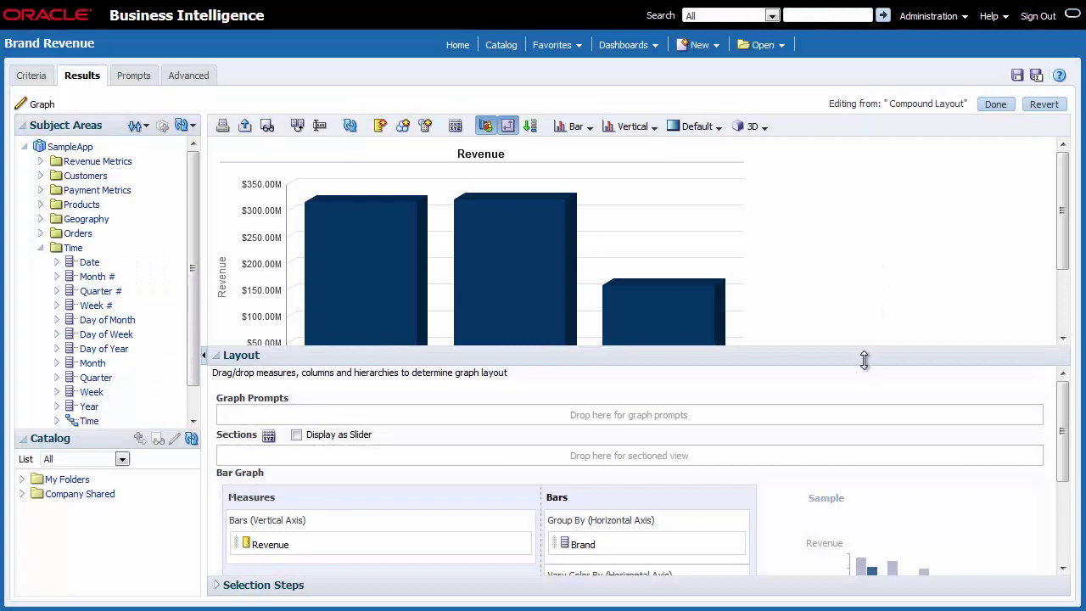
left_click_drag(865, 359, 844, 235)
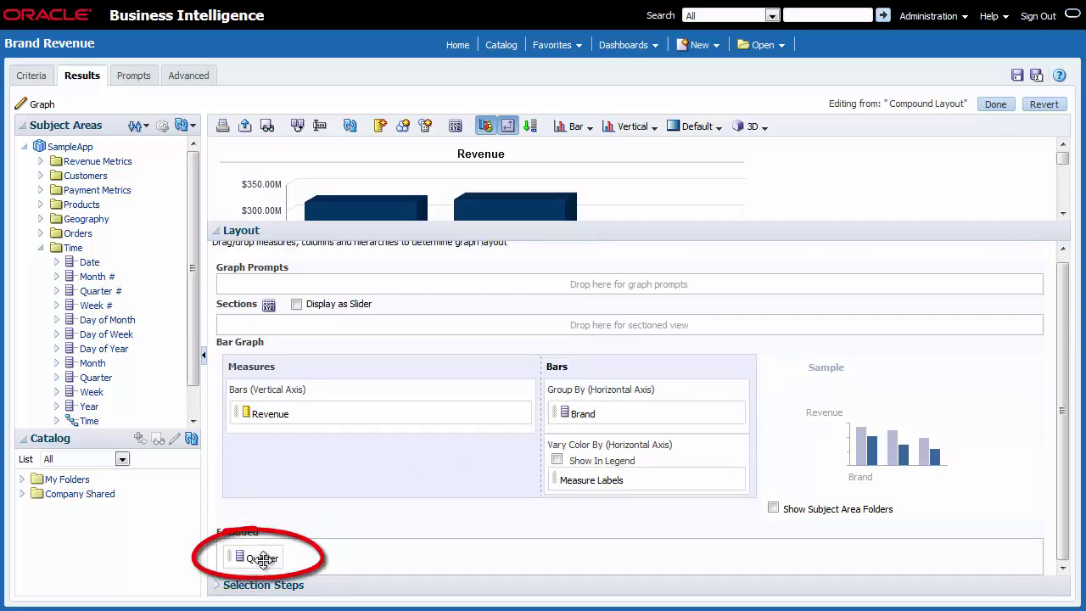
- Move Quarter from Excluded into the graph's Sections and display it as a slider
left_click_drag(265, 556, 266, 330)
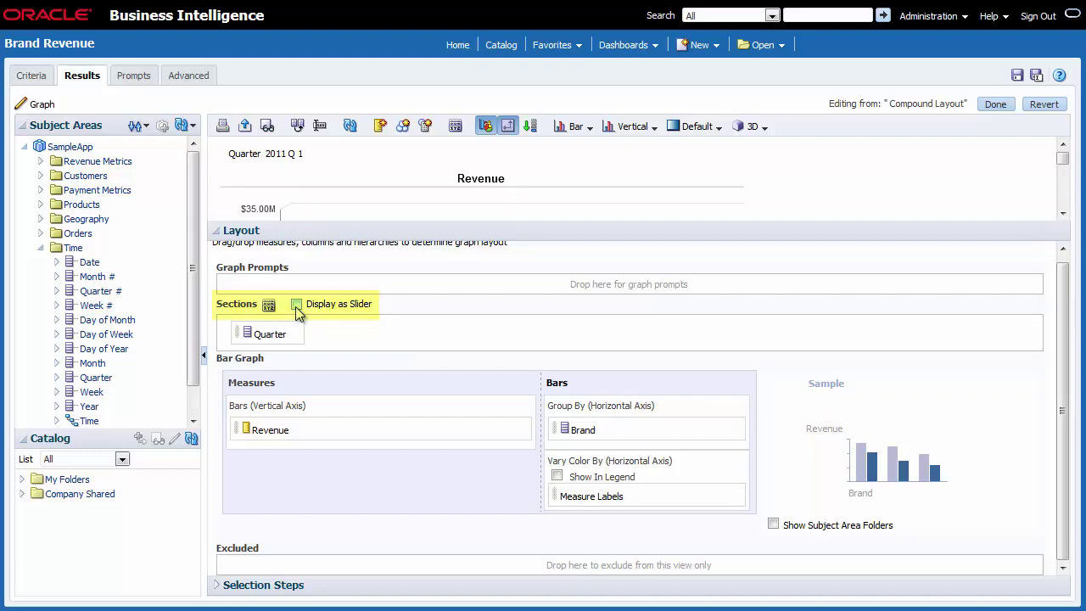
left_click(296, 305)
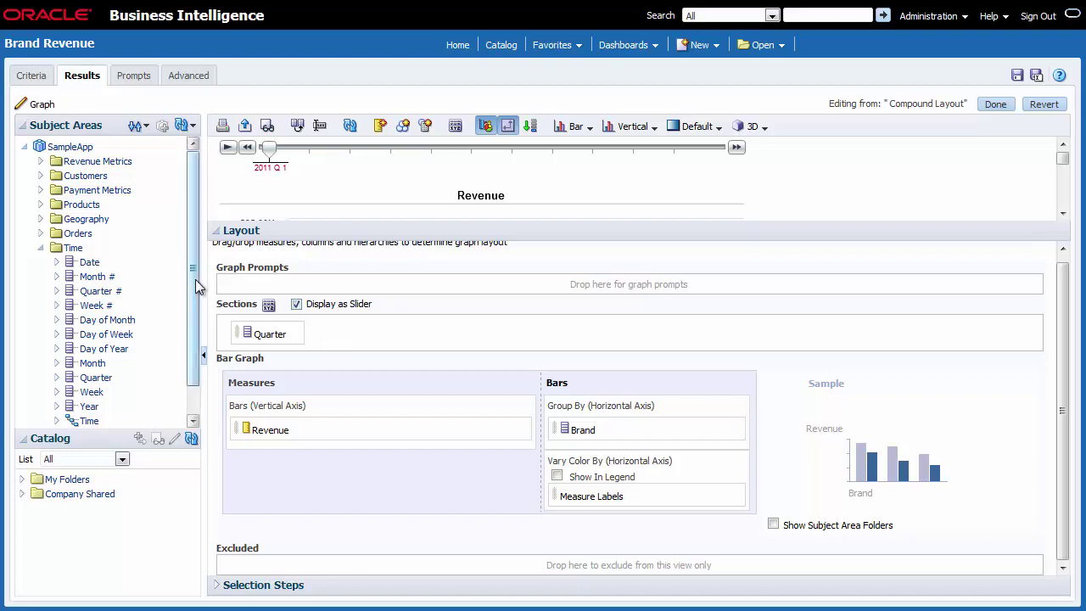
- Add Billed Units from Revenue Metrics as a second vertical-axis bar measure beside Revenue
left_click(41, 163)
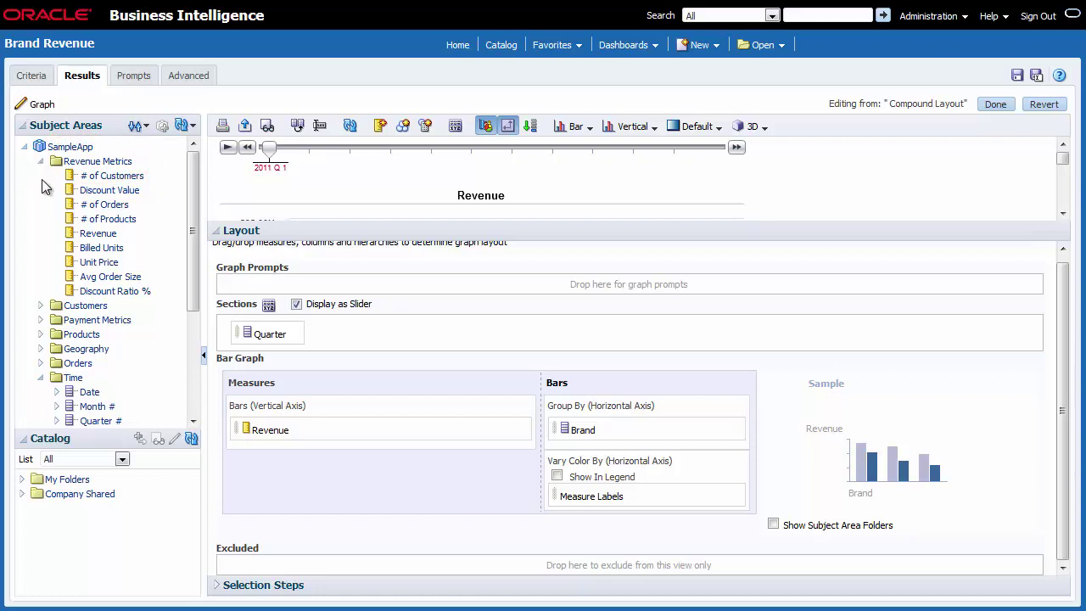
left_click_drag(82, 248, 259, 442)
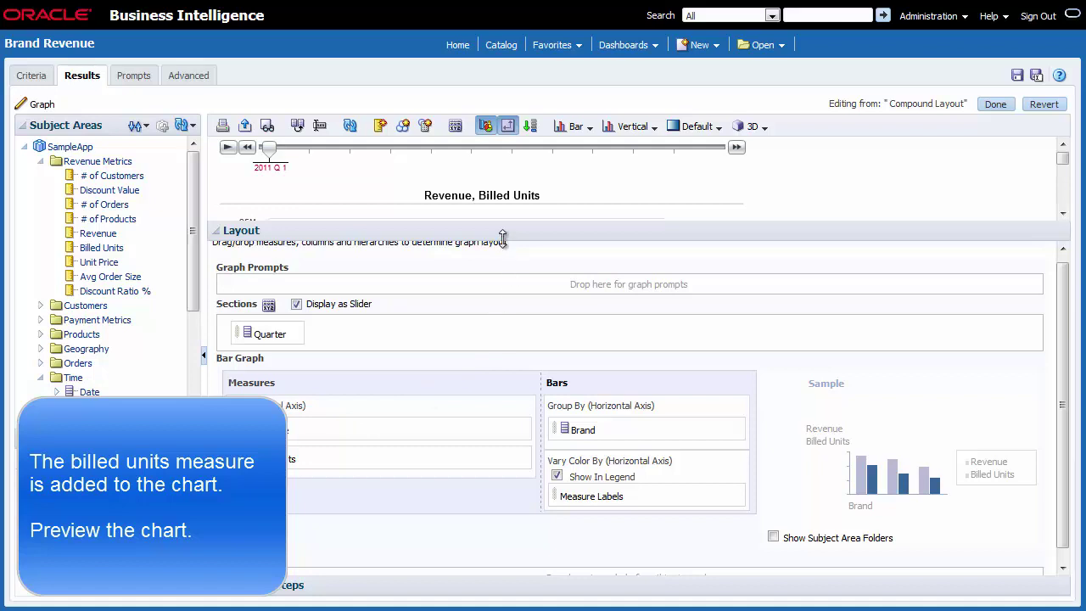
left_click_drag(503, 239, 477, 433)
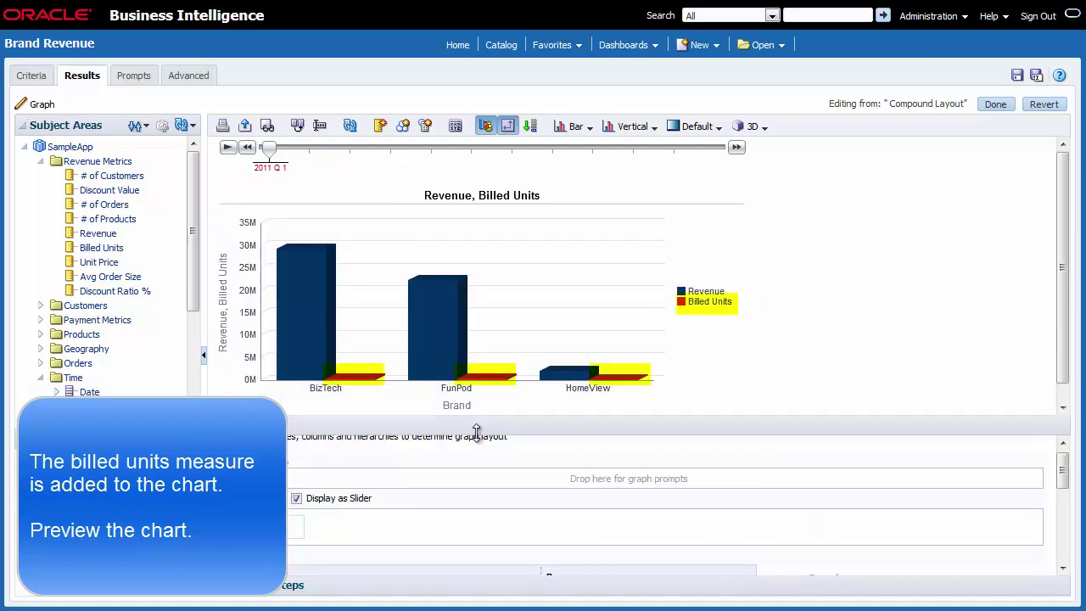
- Finish the graph edit and view the quarter-slider Revenue, Billed Units chart below the table
left_click(987, 103)
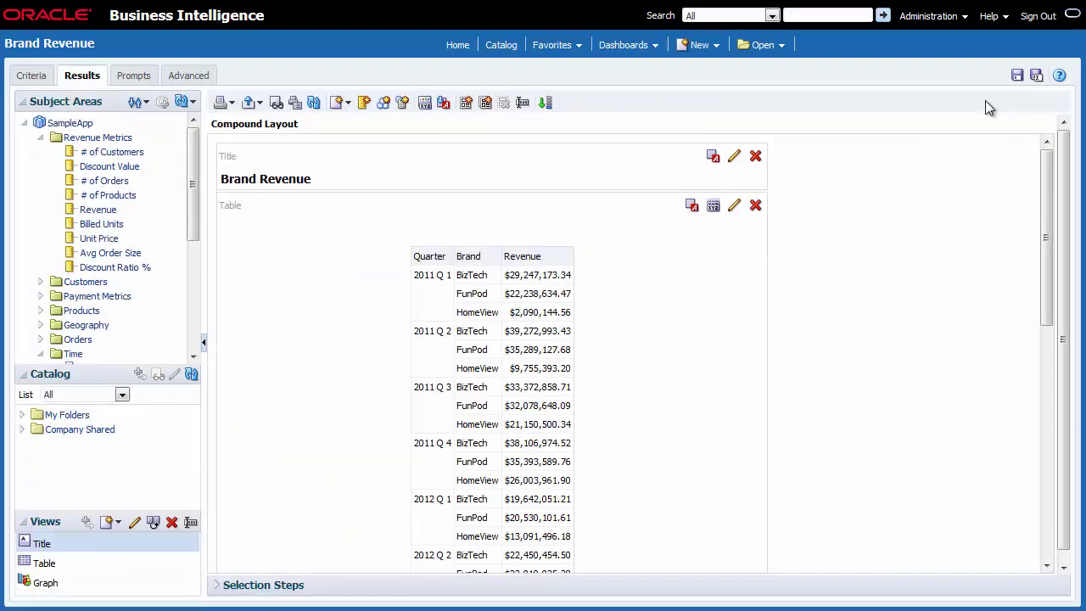
left_click_drag(1047, 229, 1043, 485)
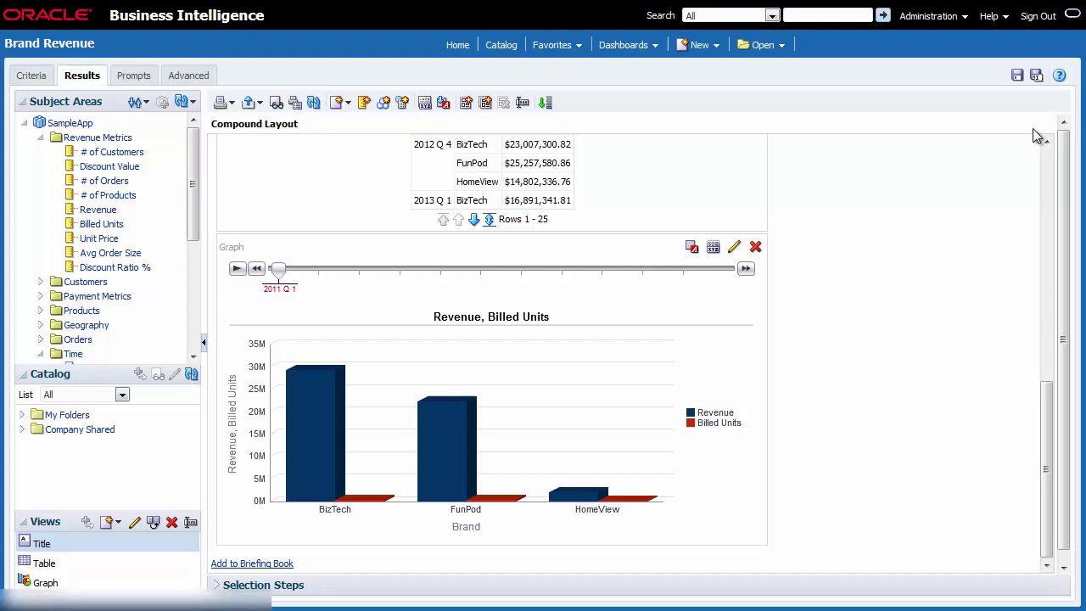
- Save the analysis in /Company Shared/Revenue as 'Brand Revenue and Billed Units'
left_click(1038, 78)
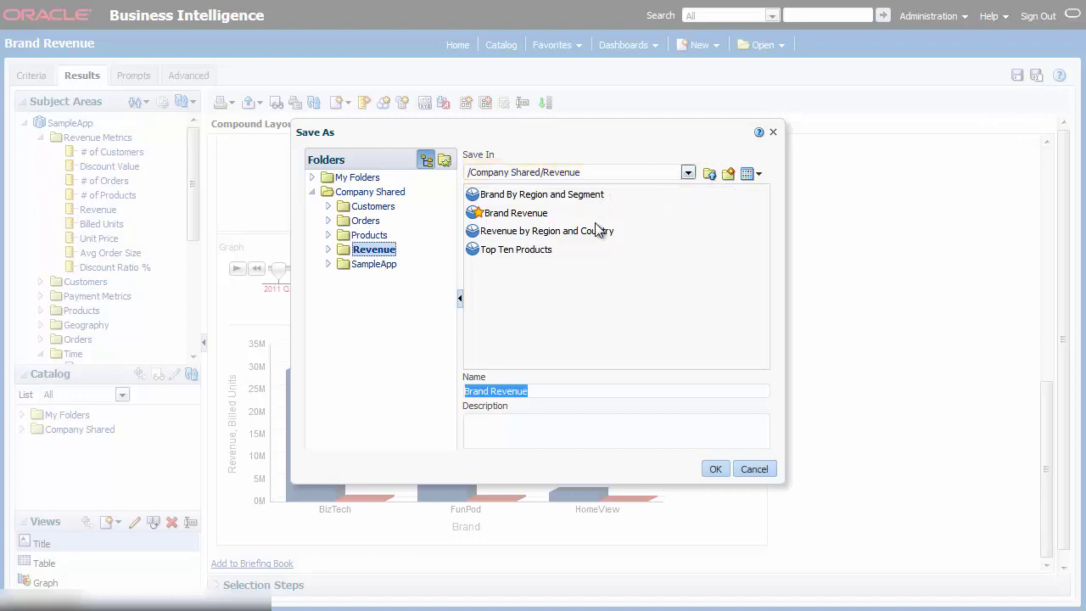
left_click(545, 386)
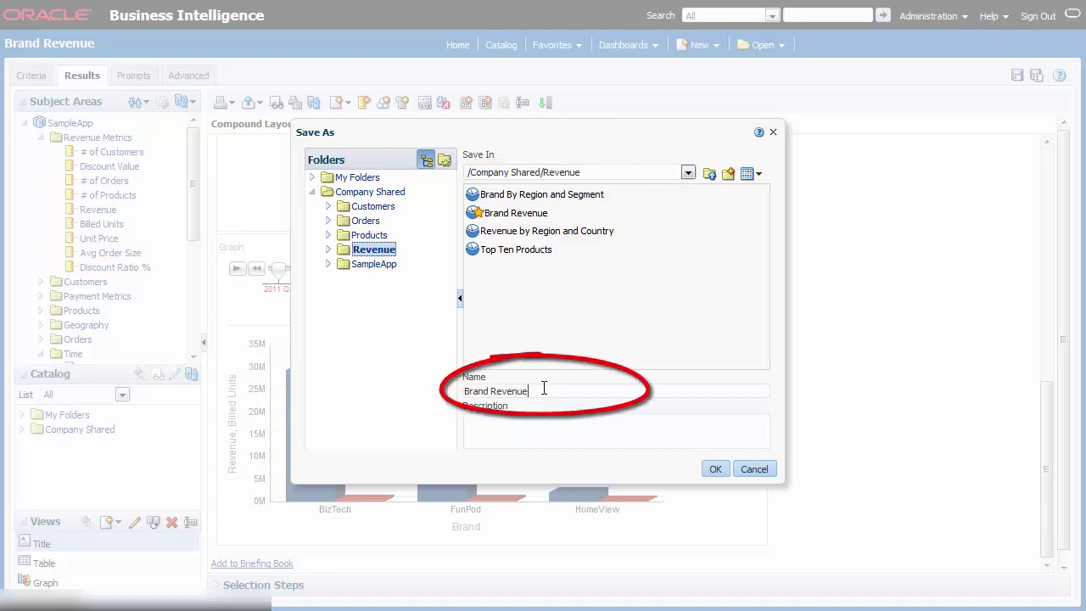
type(" and")
type(" Billed Units")
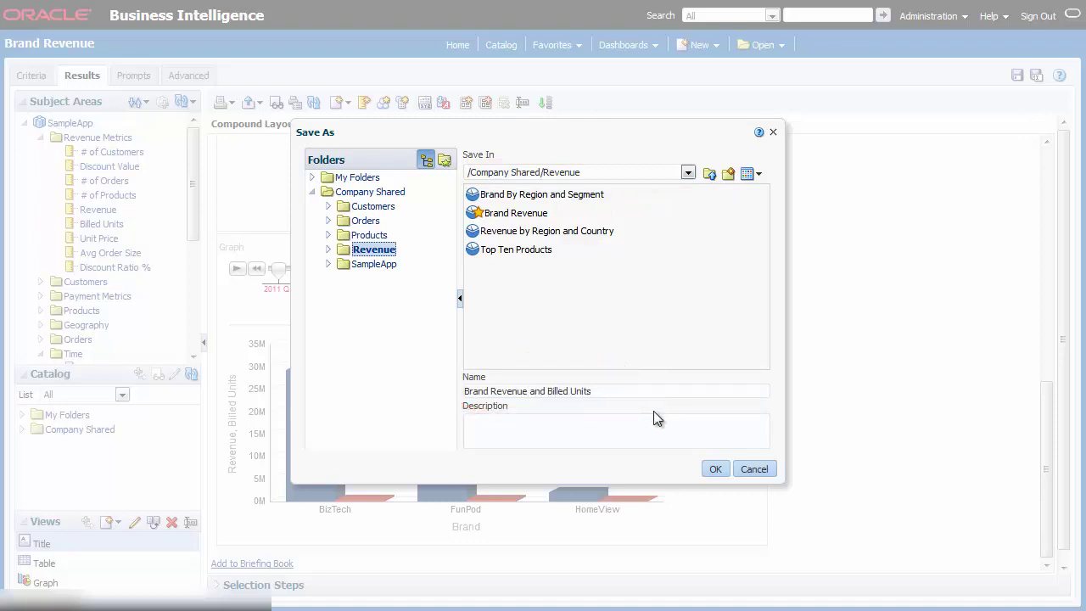
left_click(714, 465)
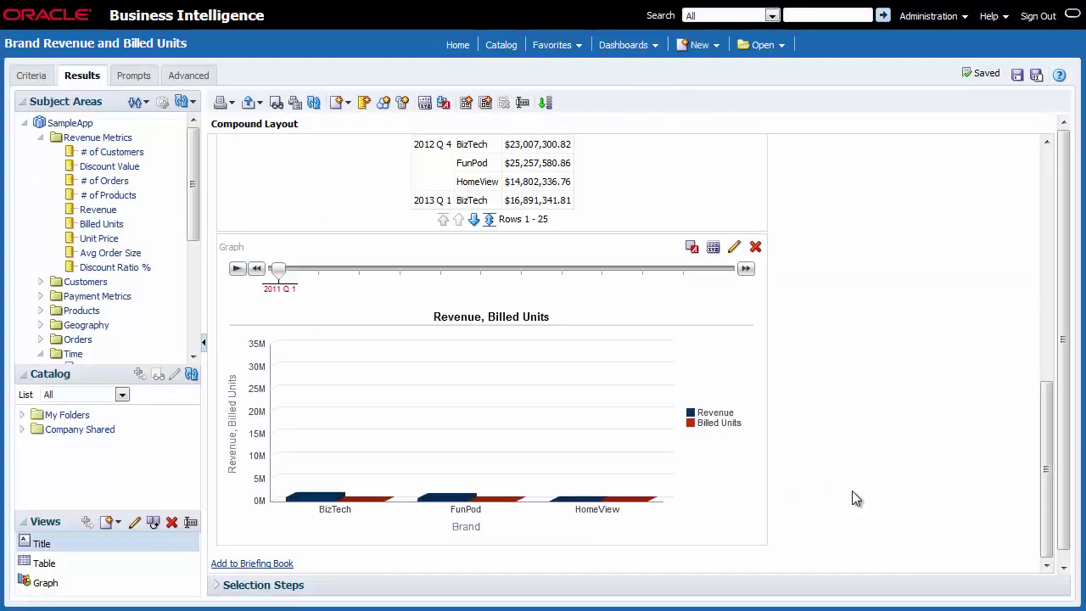